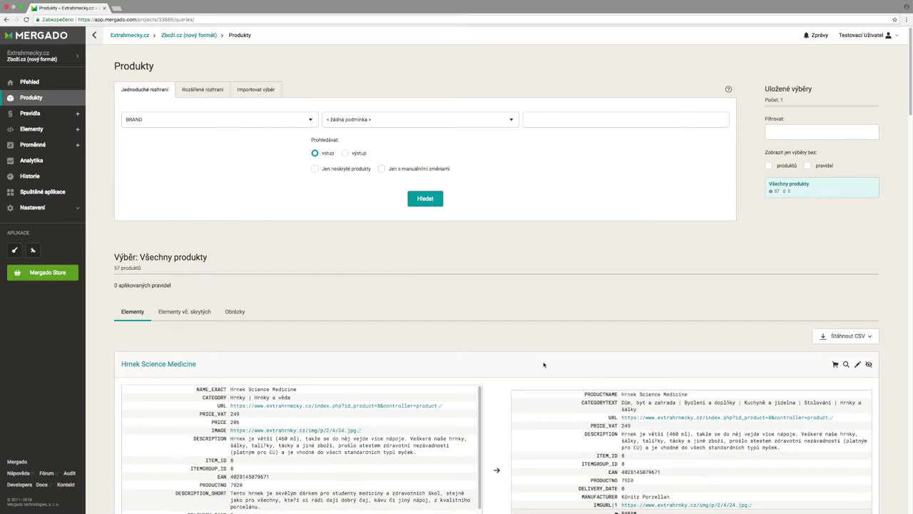
# Step: Search the input products for those whose PRICE_VAT is less than or equal to (je menší nebo rovno než) 200
pyautogui.click(278, 120)
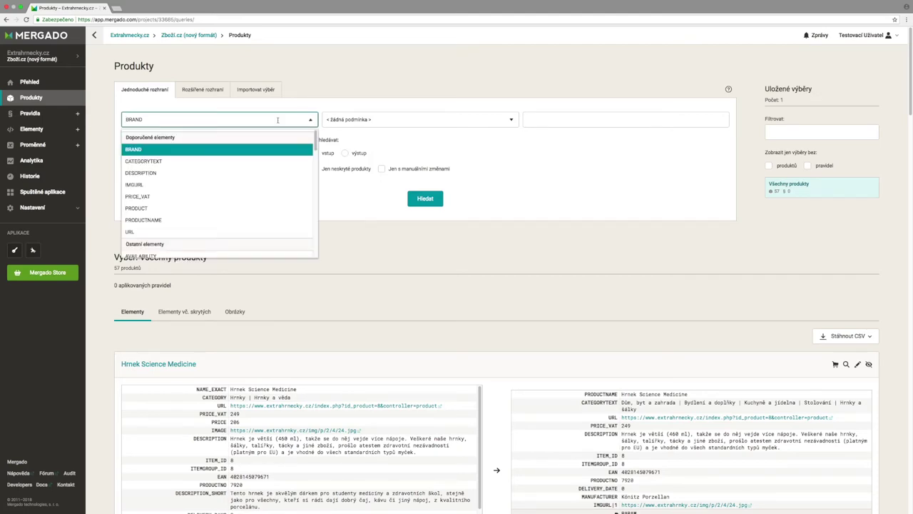
pyautogui.write('pri')
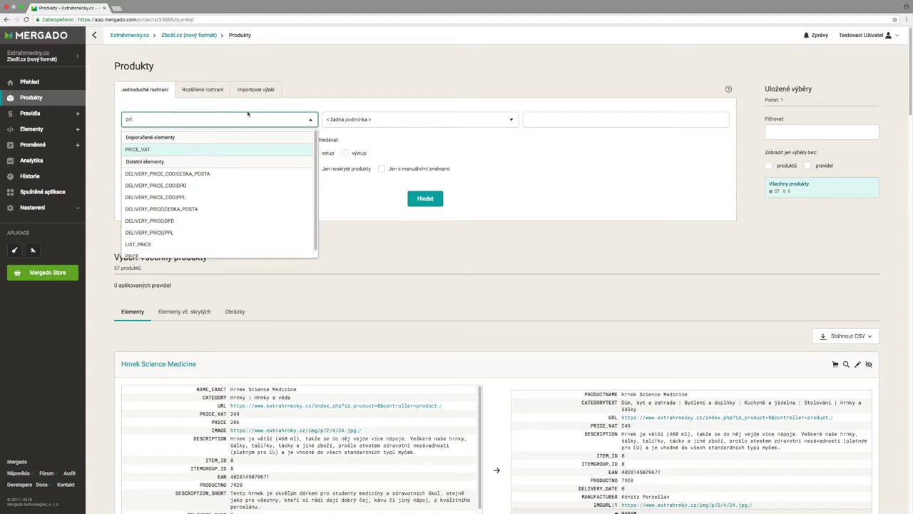
pyautogui.click(217, 151)
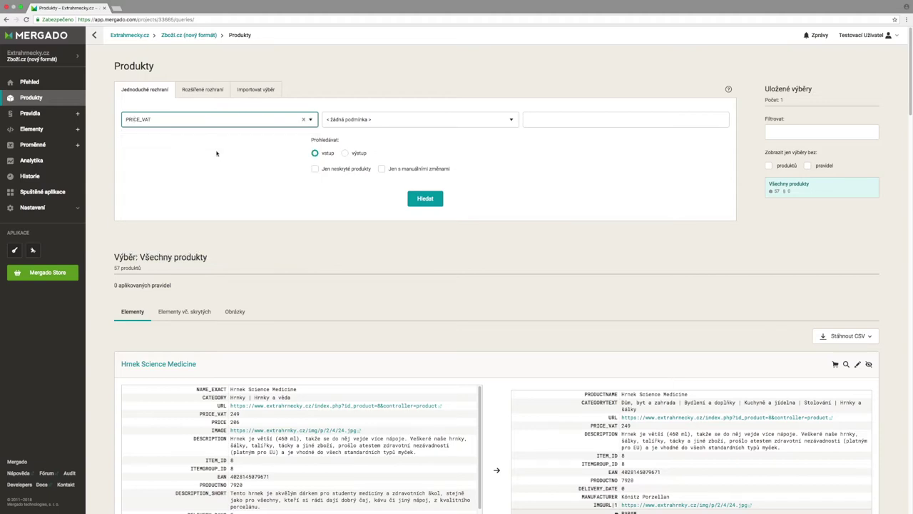
pyautogui.click(396, 121)
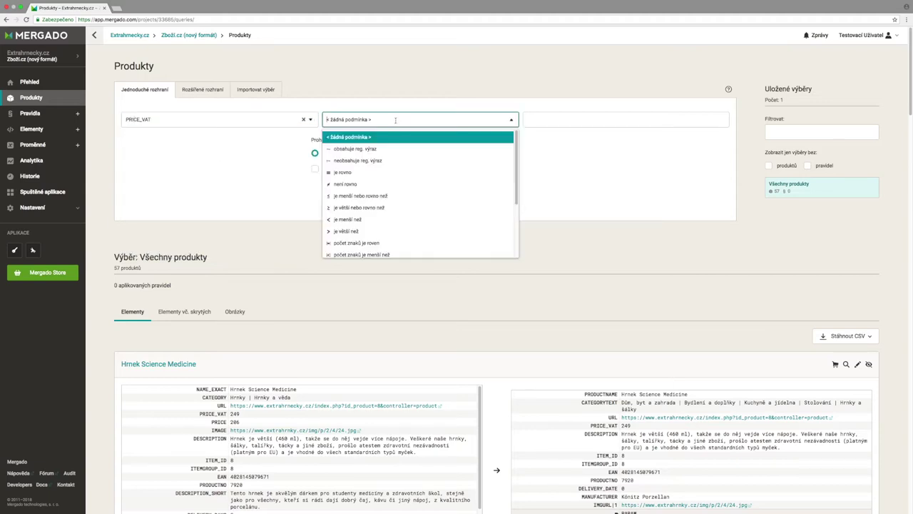
pyautogui.click(390, 195)
pyautogui.click(571, 120)
pyautogui.write('200')
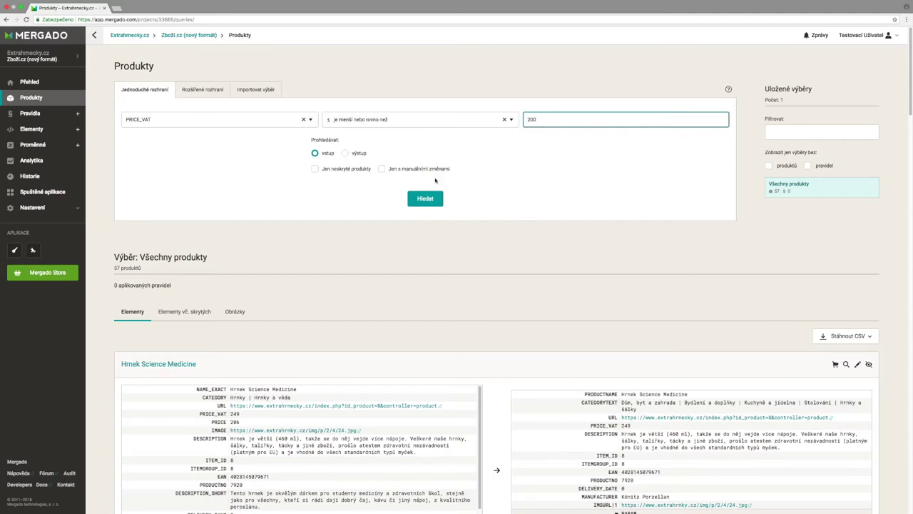
pyautogui.click(426, 199)
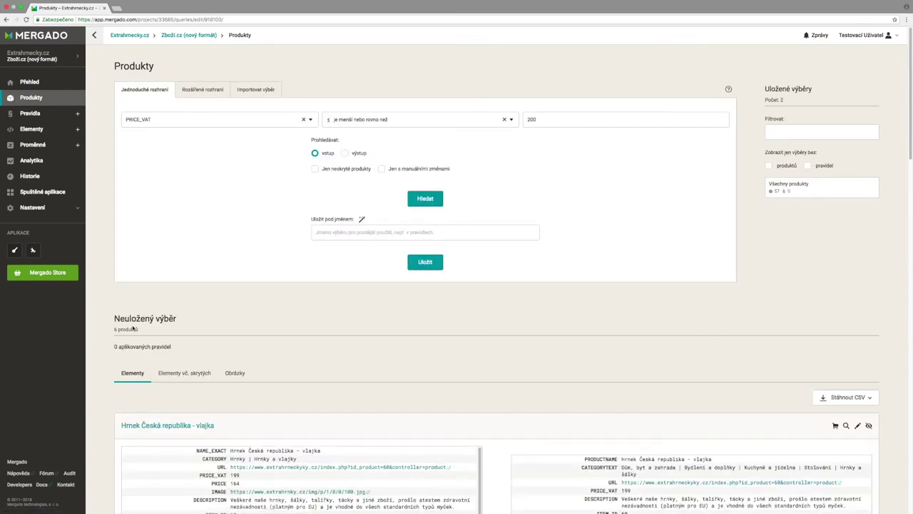
pyautogui.moveTo(113, 331); pyautogui.dragTo(383, 331)
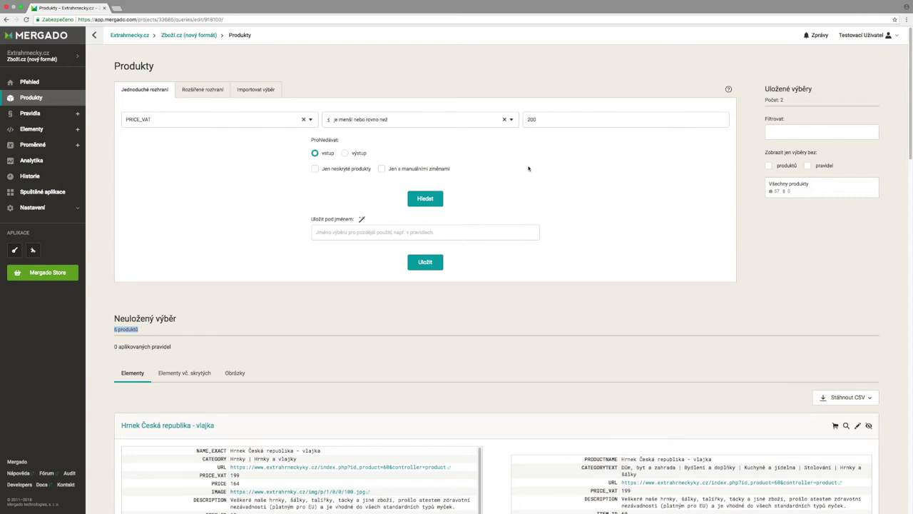
# Step: Save the filtered product selection under the name "Produkty s cenou nižší, než 200 Kč"
pyautogui.click(390, 233)
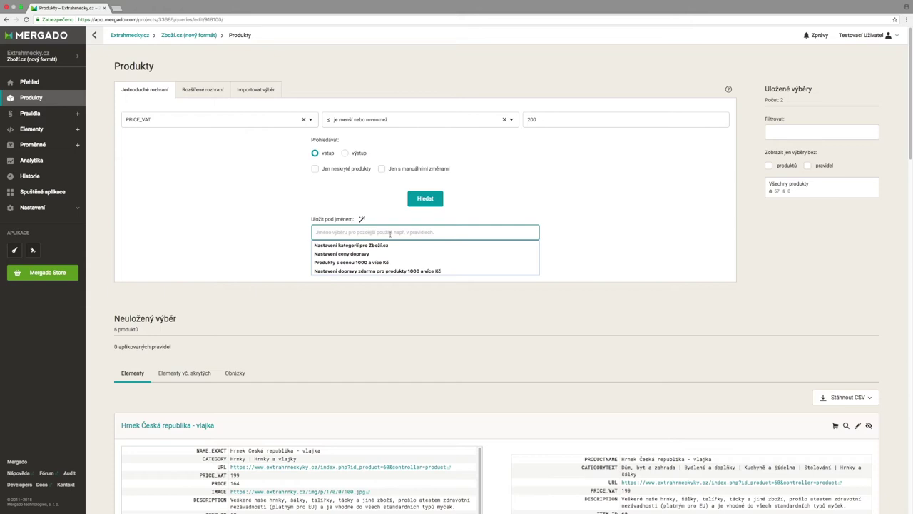
pyautogui.write('Produkty s cenou nižší')
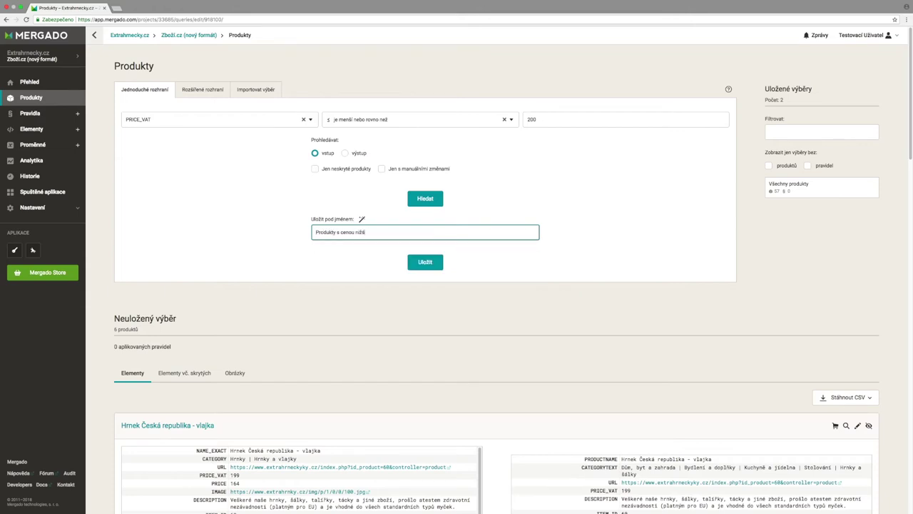
pyautogui.write(', než 200 Kč')
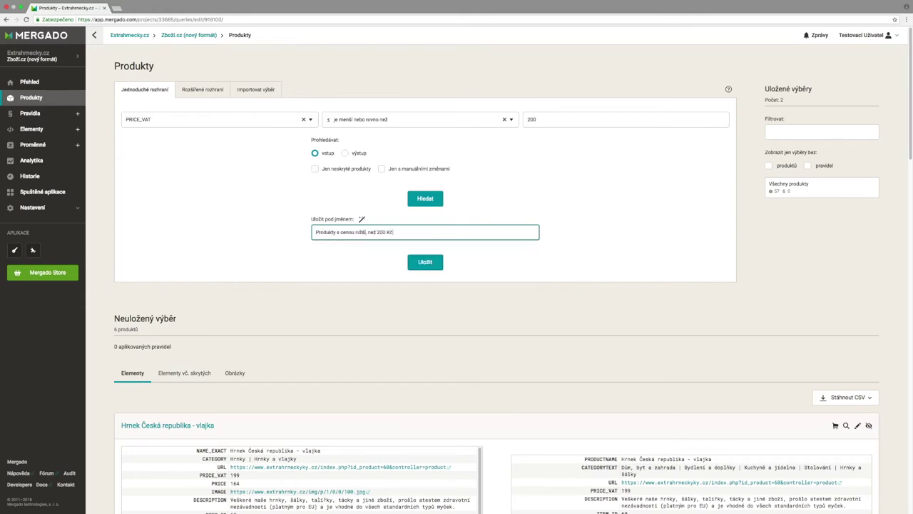
pyautogui.click(431, 264)
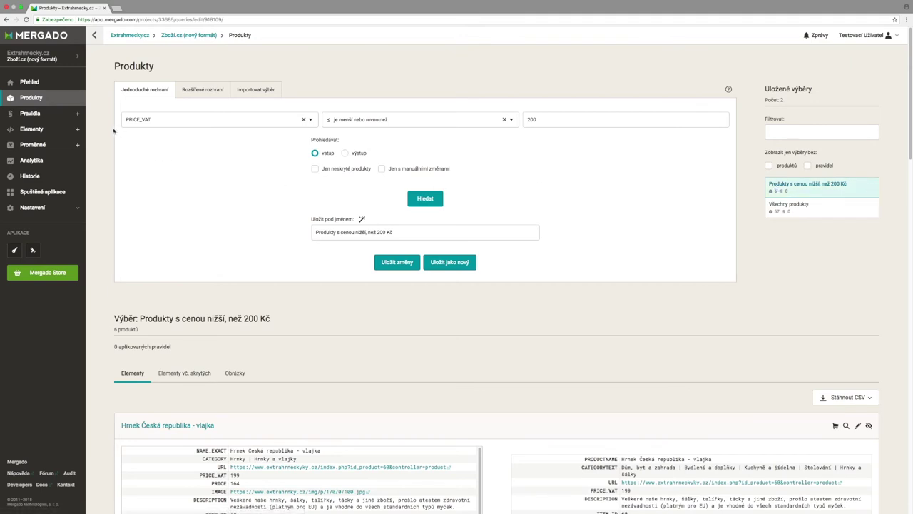
# Step: Start a new rule and name it "Skrytí produktů s cenou nižší, než 200 Kč"
pyautogui.click(78, 116)
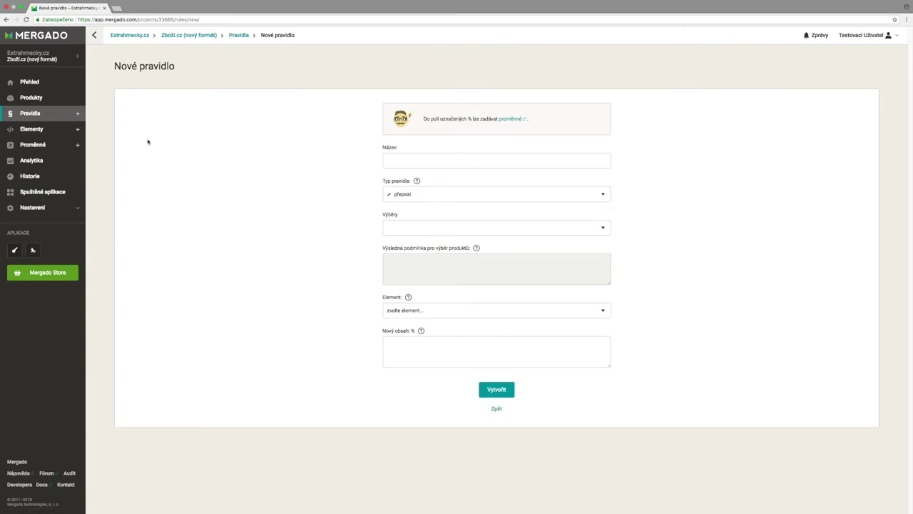
pyautogui.click(483, 162)
pyautogui.click(483, 162)
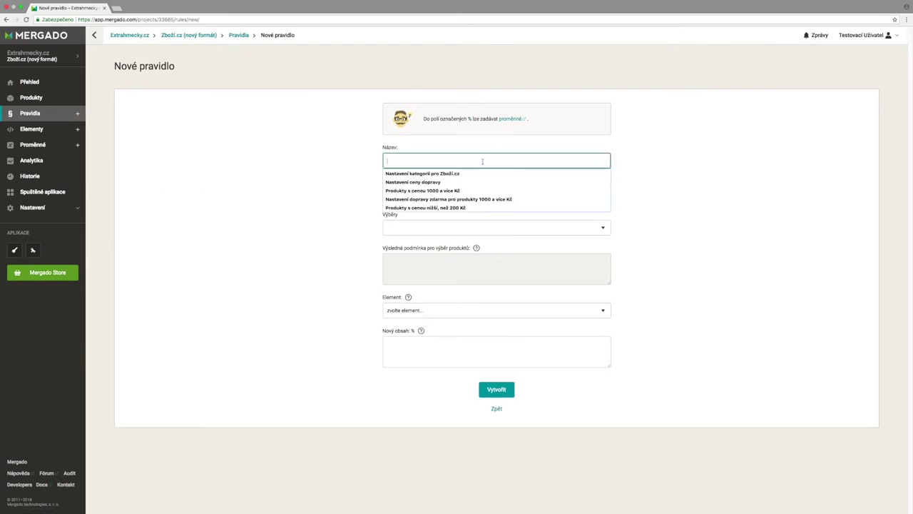
pyautogui.write('Skrytí produktů s cenou ni')
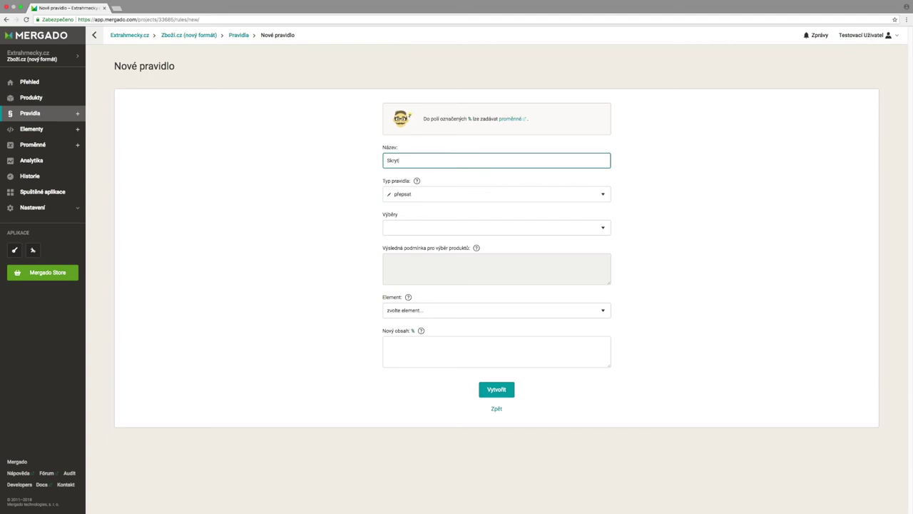
pyautogui.write('žší, než 200 Kč')
# Step: Set the rule type to "skrýt produkt", assign the selection "Produkty s cenou nižší, než 200 Kč", and create the rule
pyautogui.click(492, 194)
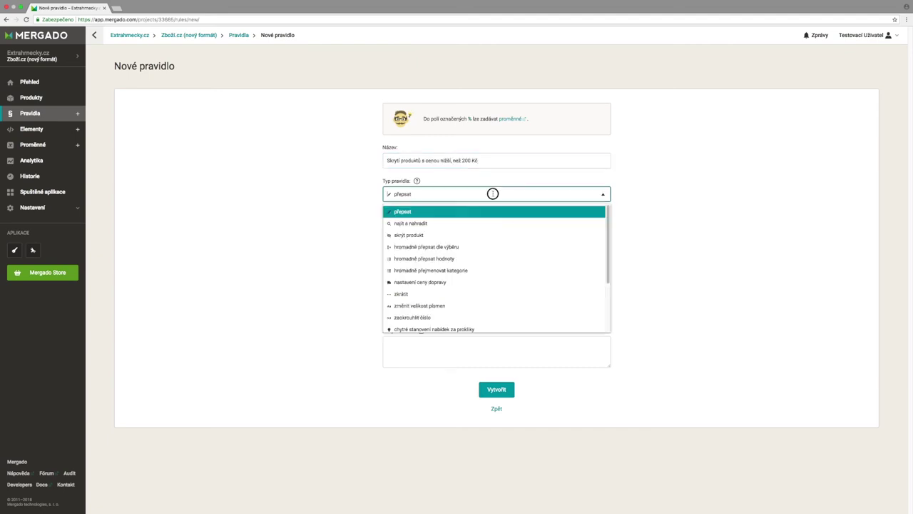
pyautogui.click(458, 235)
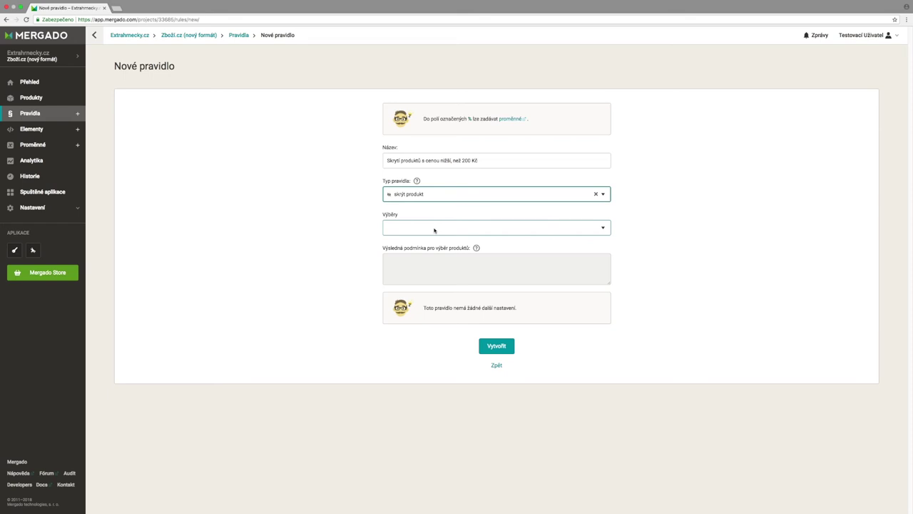
pyautogui.click(434, 230)
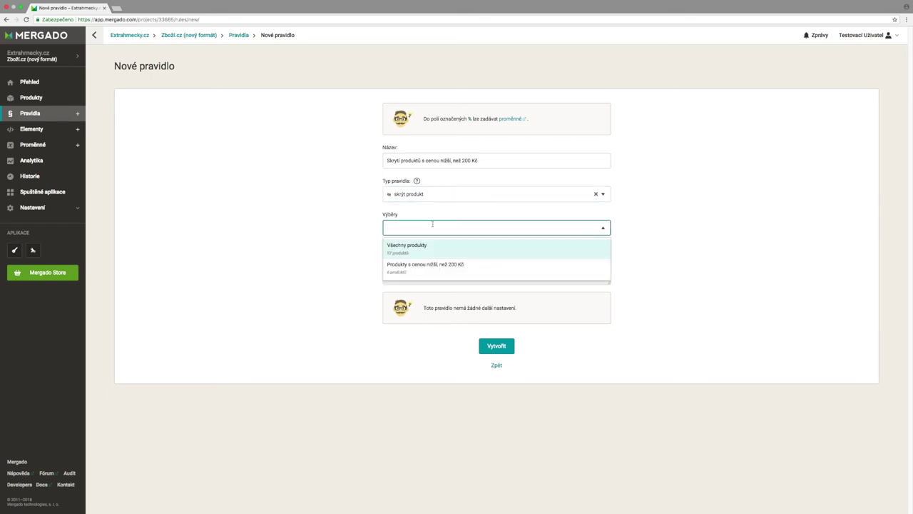
pyautogui.click(421, 268)
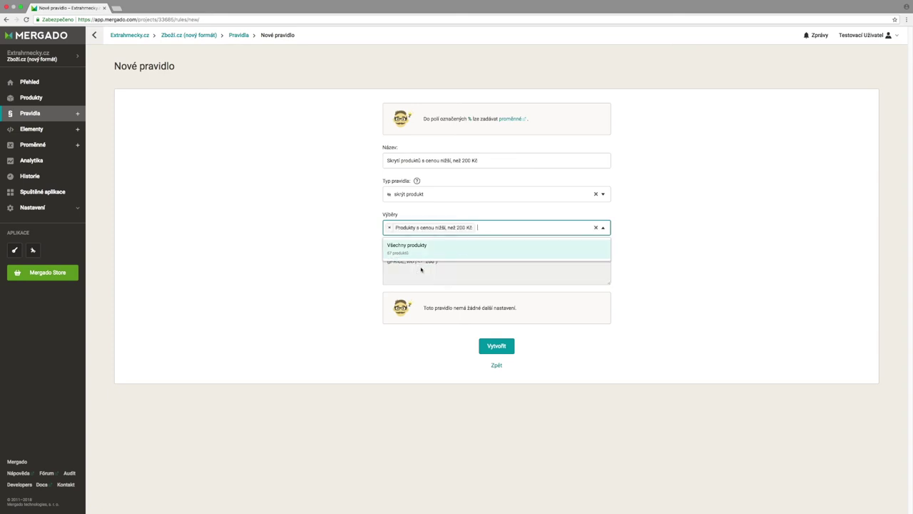
pyautogui.click(338, 251)
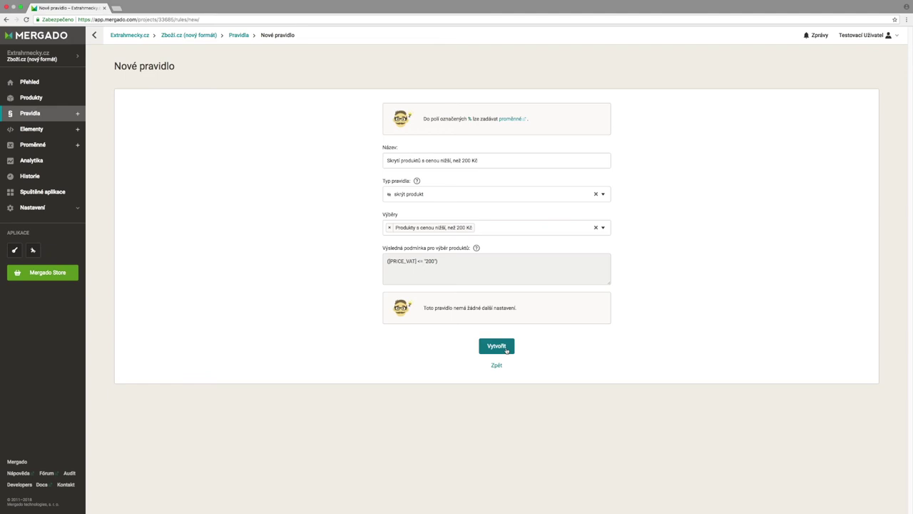
pyautogui.click(507, 348)
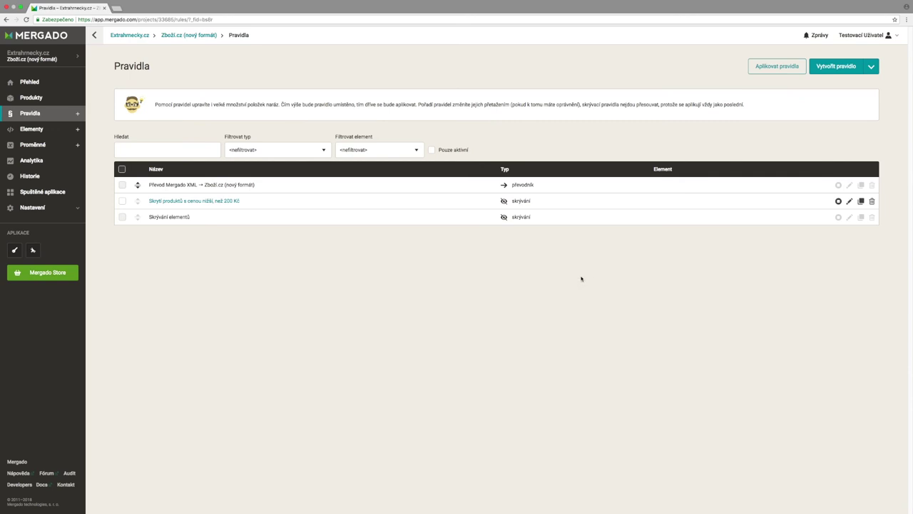
# Step: Apply the export's rules and return to the rule list once processing completes
pyautogui.click(777, 67)
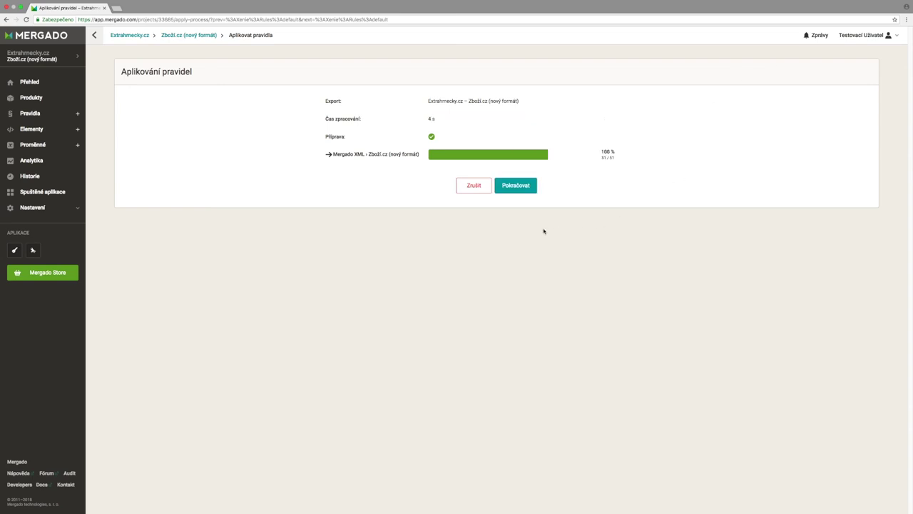
pyautogui.click(526, 187)
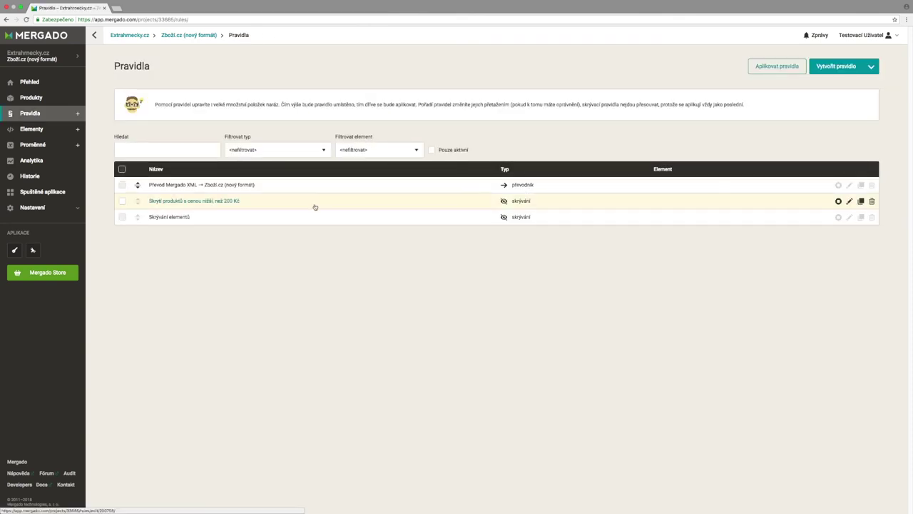
# Step: Open the saved selection "Produkty s cenou nižší, než 200 Kč" among the products and check its applied rule and each product's output
pyautogui.click(32, 100)
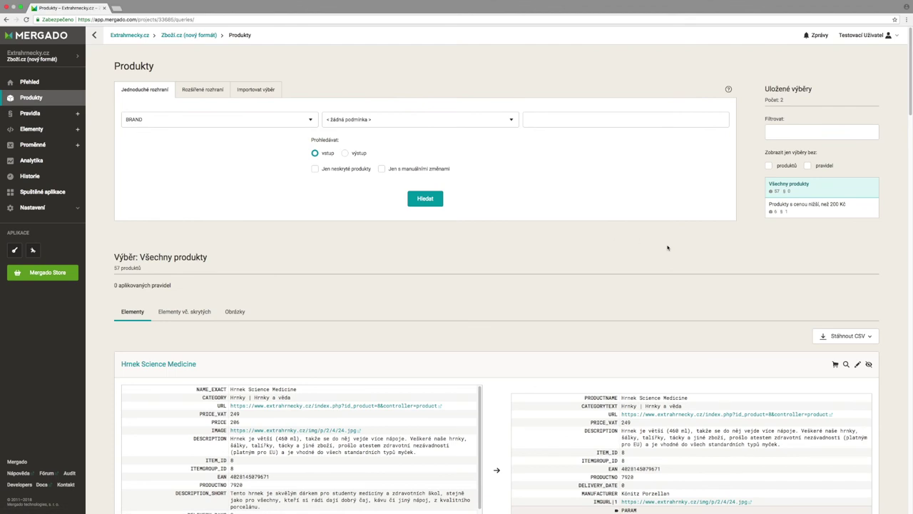
pyautogui.click(815, 207)
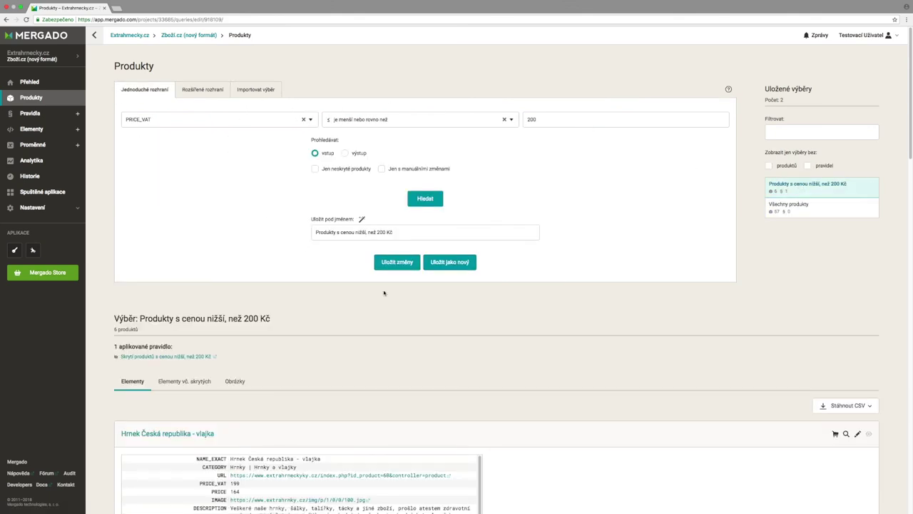
pyautogui.scroll(-5, 585, 342)
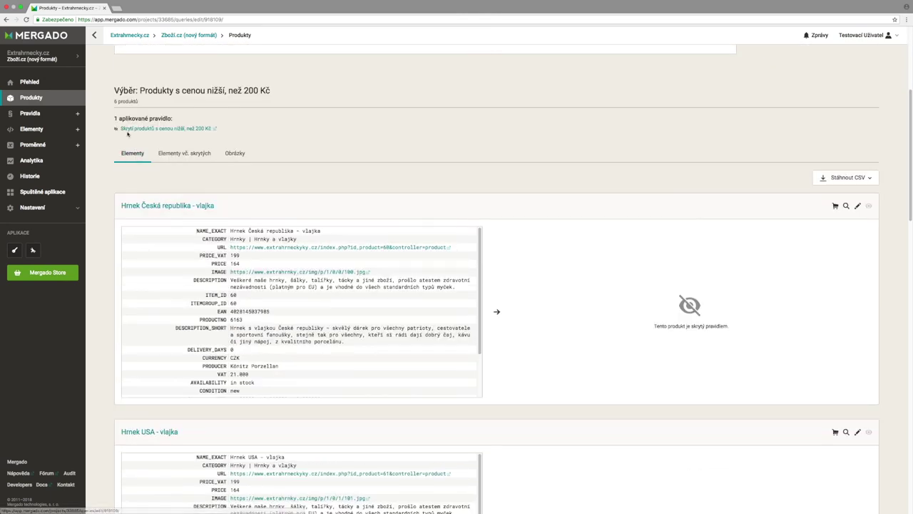
pyautogui.moveTo(114, 102); pyautogui.dragTo(141, 102)
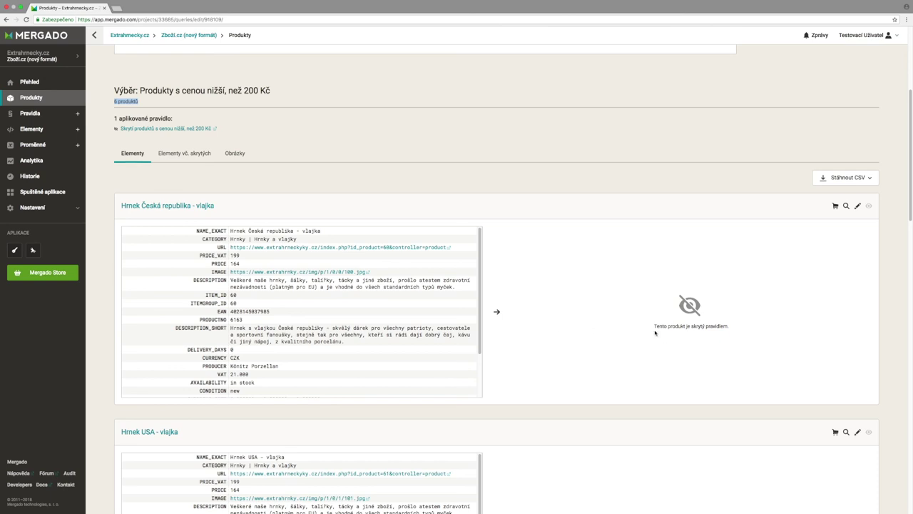
pyautogui.scroll(-2, 661, 335)
pyautogui.scroll(-5, 661, 336)
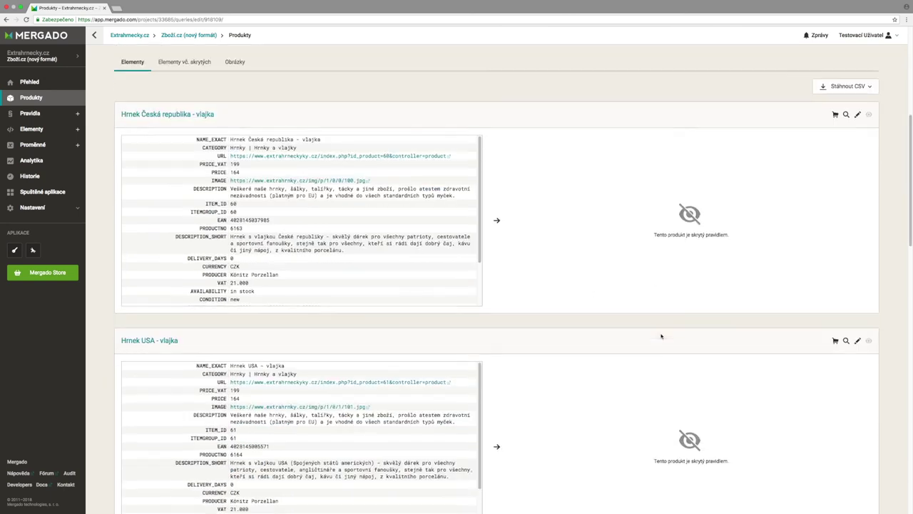